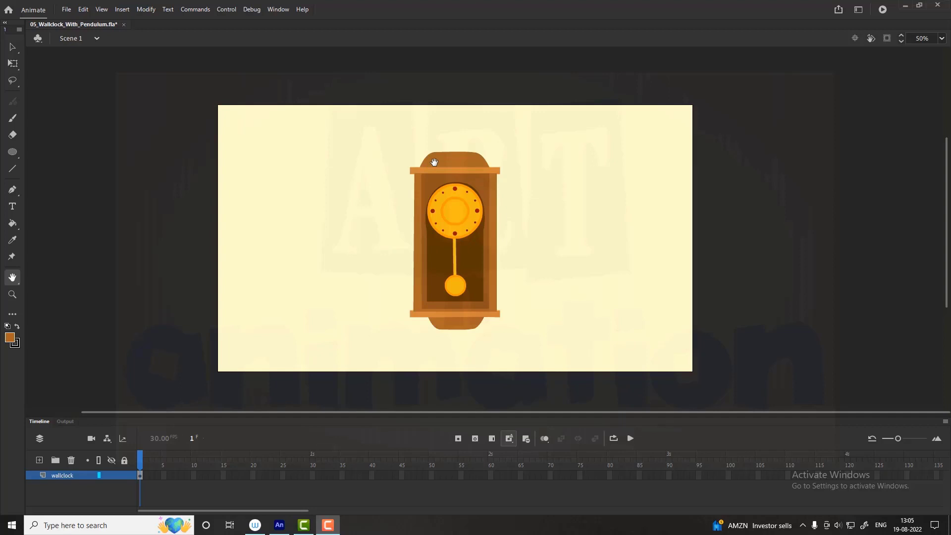
# - Enter the clock_base symbol and name its artwork layer clock_base
pyautogui.press('v')
pyautogui.click(475, 237)
pyautogui.doubleClick(480, 236)
pyautogui.write('clock_bas')
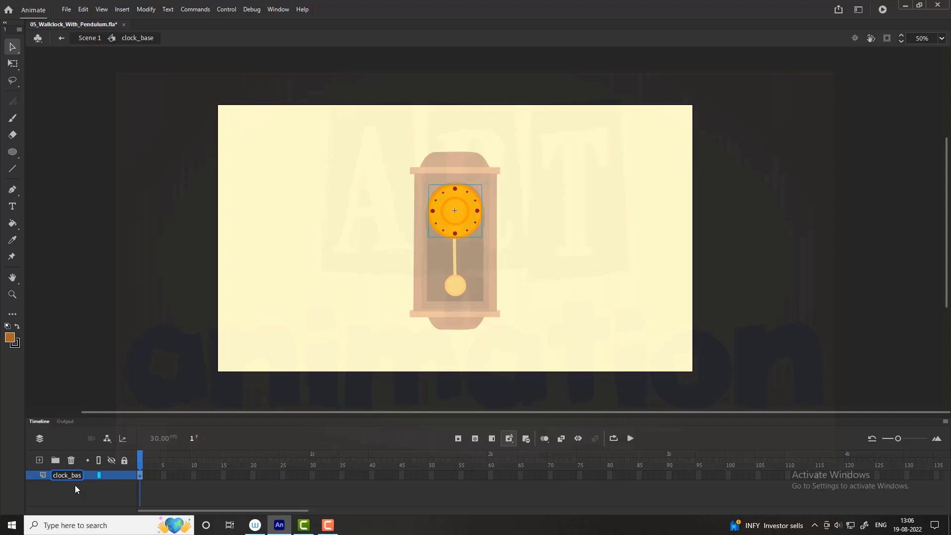
pyautogui.click(118, 367)
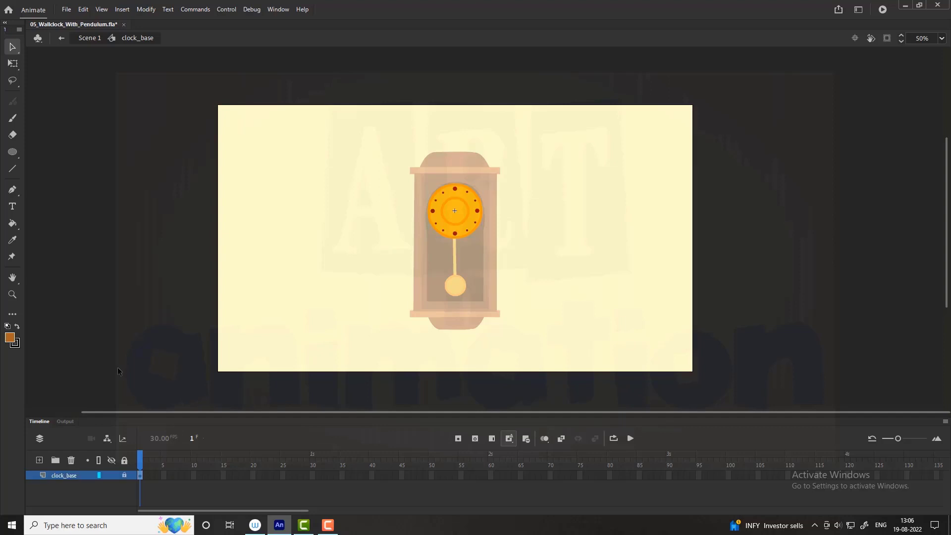
# - Add a big_hand layer and convert the red bar on the clock into a big_hand symbol
pyautogui.click(40, 460)
pyautogui.doubleClick(63, 475)
pyautogui.write('big')
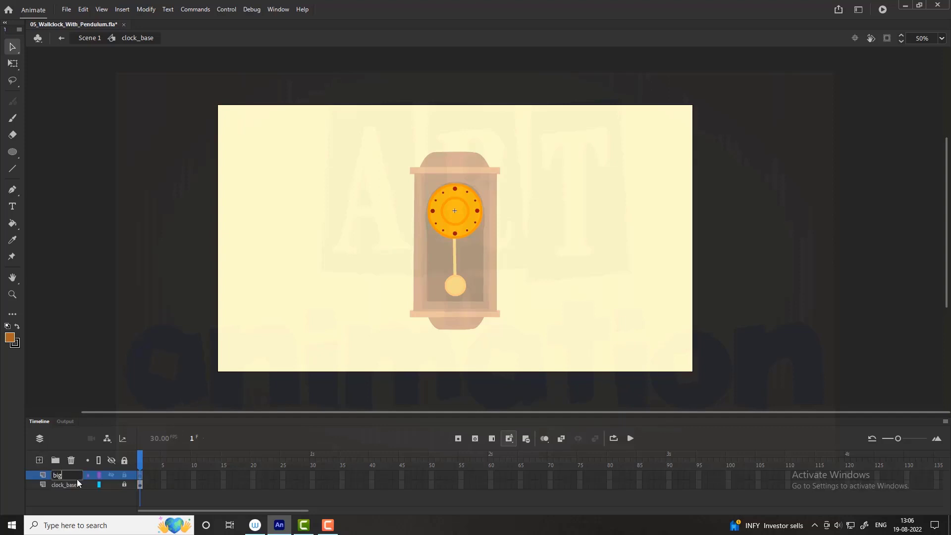
pyautogui.write('hand')
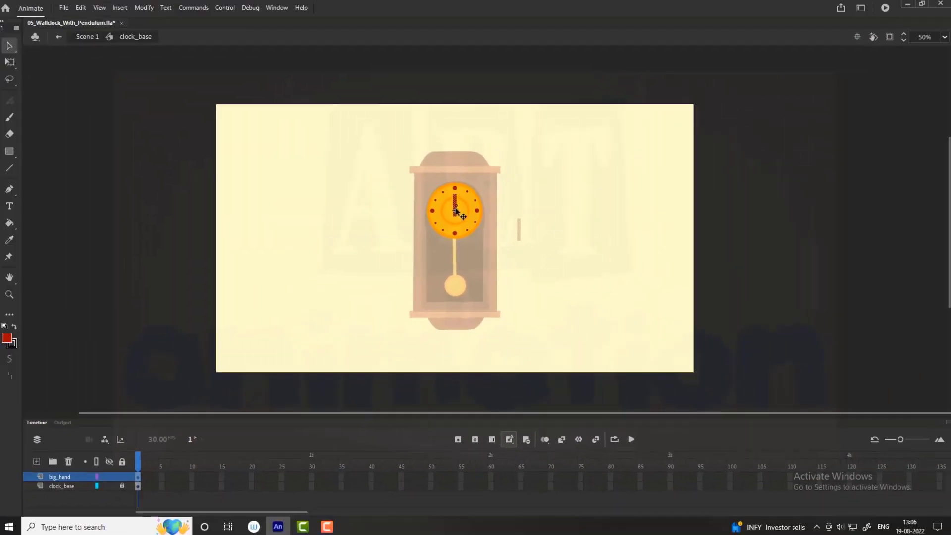
pyautogui.hotkey('ctrl', '1')
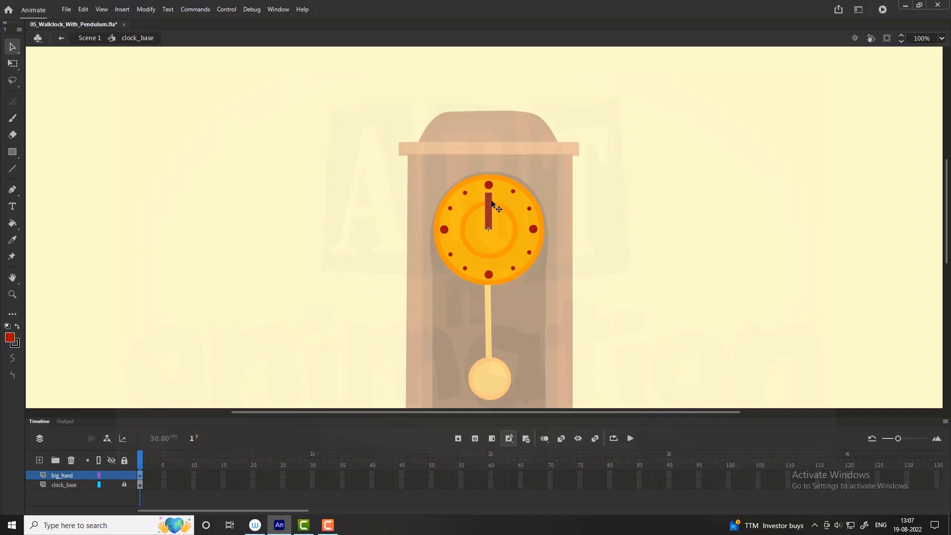
pyautogui.press('F8')
pyautogui.write('big_hand')
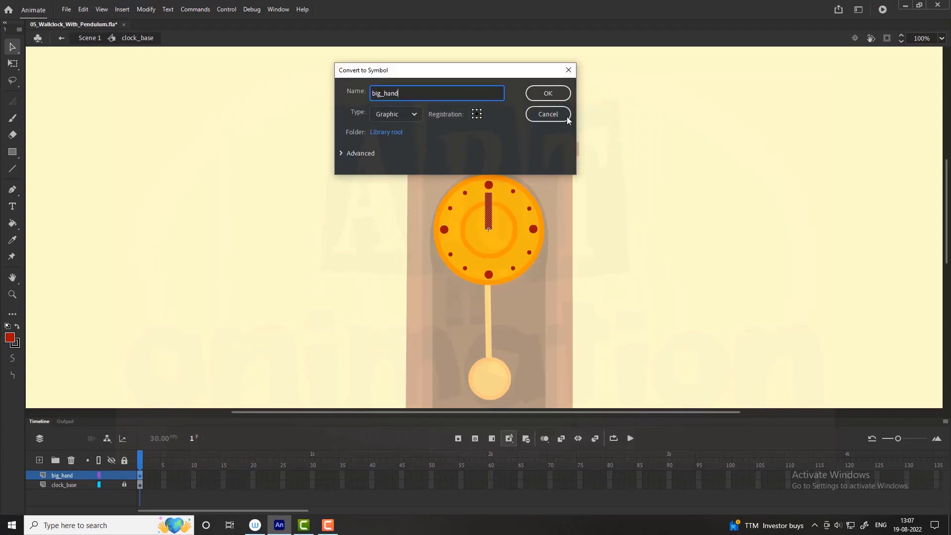
pyautogui.click(549, 95)
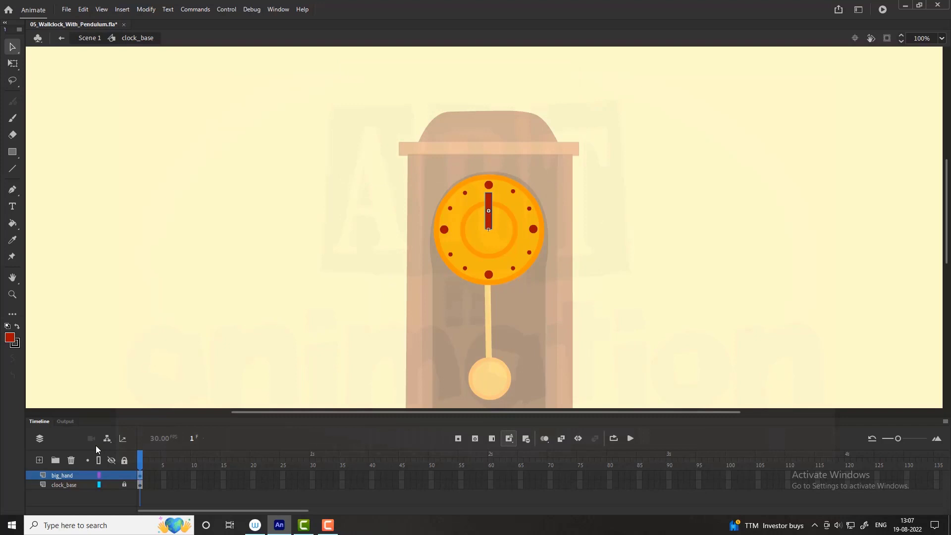
# - Add a small_hand layer and draw a thin red bar beside the clock
pyautogui.click(43, 462)
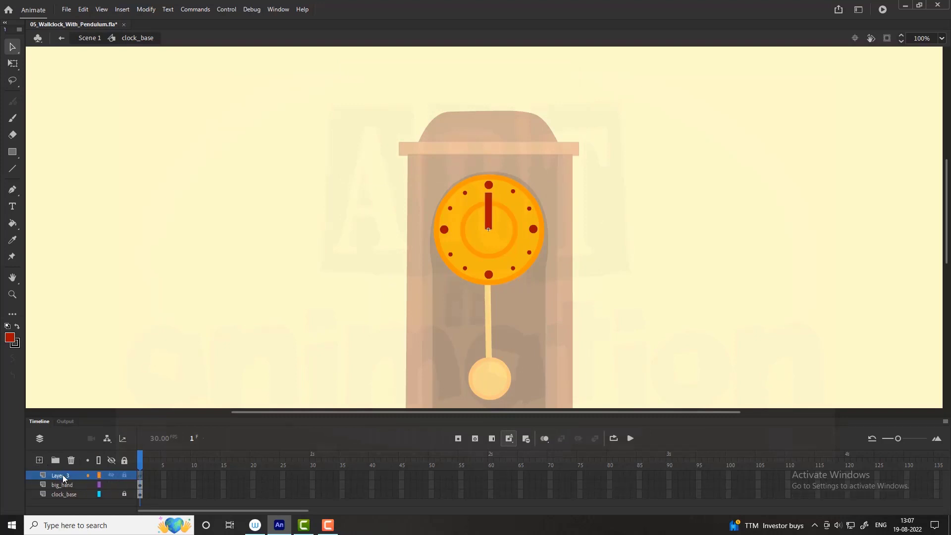
pyautogui.write('small_hand')
pyautogui.press('Return')
pyautogui.press('r')
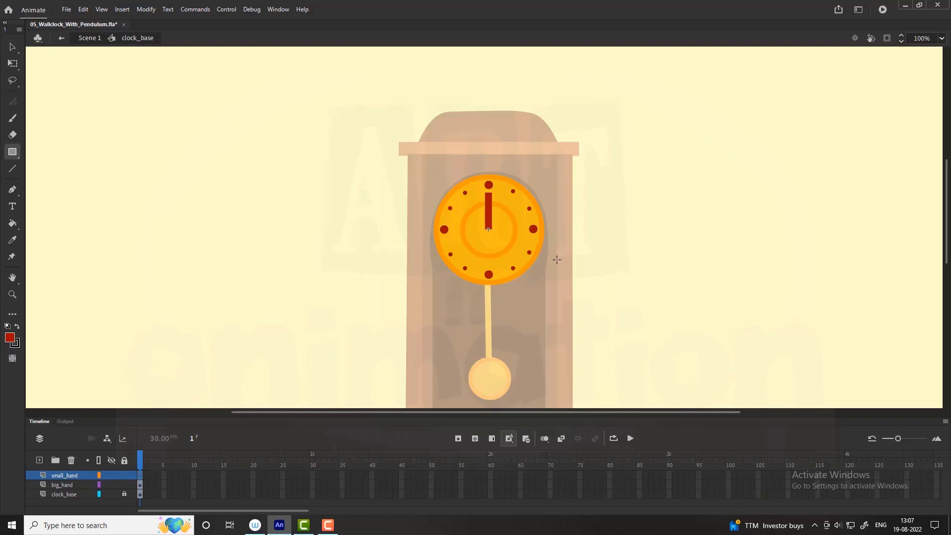
pyautogui.moveTo(620, 203); pyautogui.dragTo(625, 235)
# - Move the red bar onto the clock face and convert it to a symbol
pyautogui.press('v')
pyautogui.moveTo(622, 223)
pyautogui.mouseDown()
pyautogui.moveTo(500, 223)
pyautogui.moveTo(501, 214)
pyautogui.mouseUp()
pyautogui.press('F8')
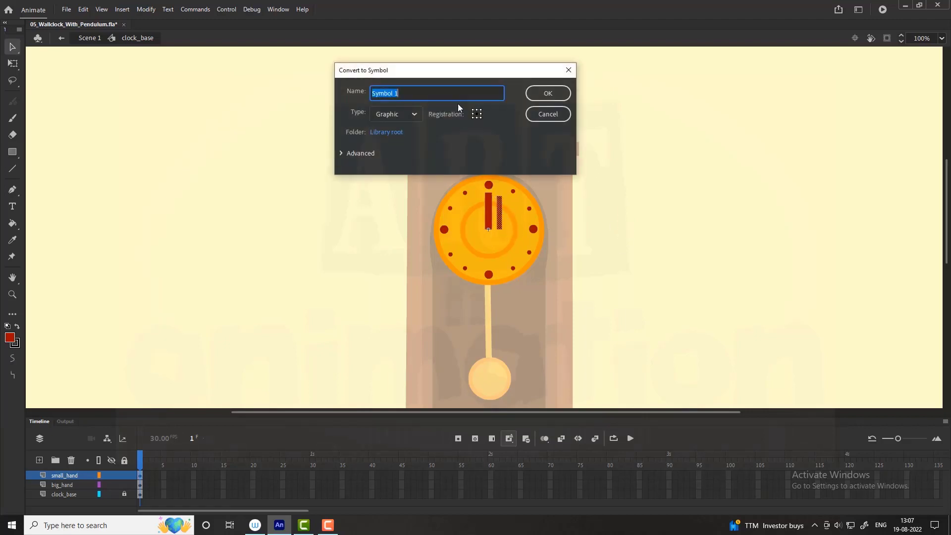
pyautogui.press('Return')
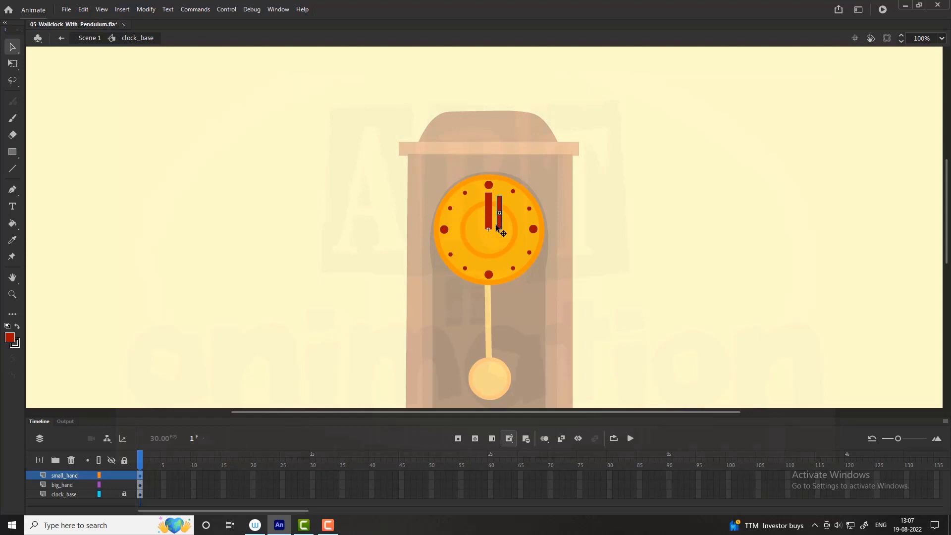
# - Rotate the small hand about 30° clockwise toward one o'clock
pyautogui.click(12, 63)
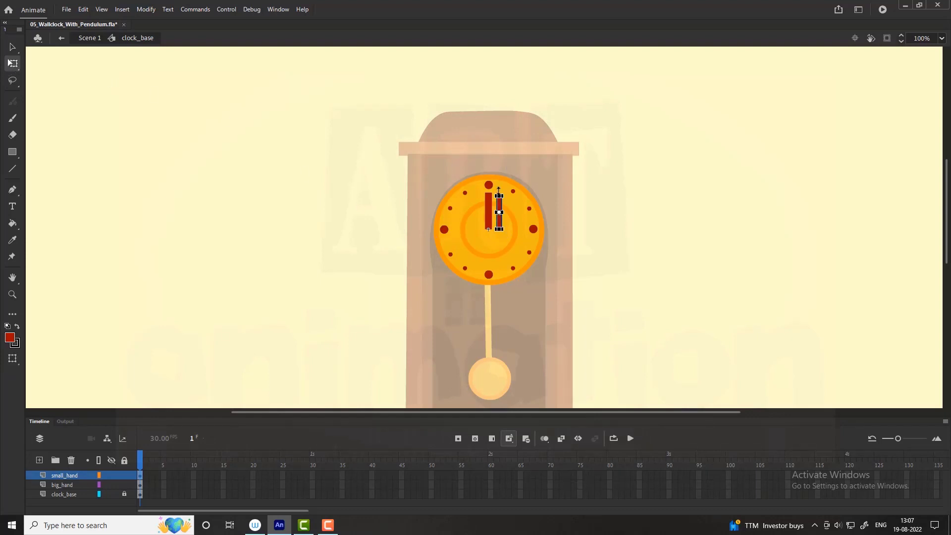
pyautogui.moveTo(502, 192); pyautogui.dragTo(508, 197)
pyautogui.click(686, 223)
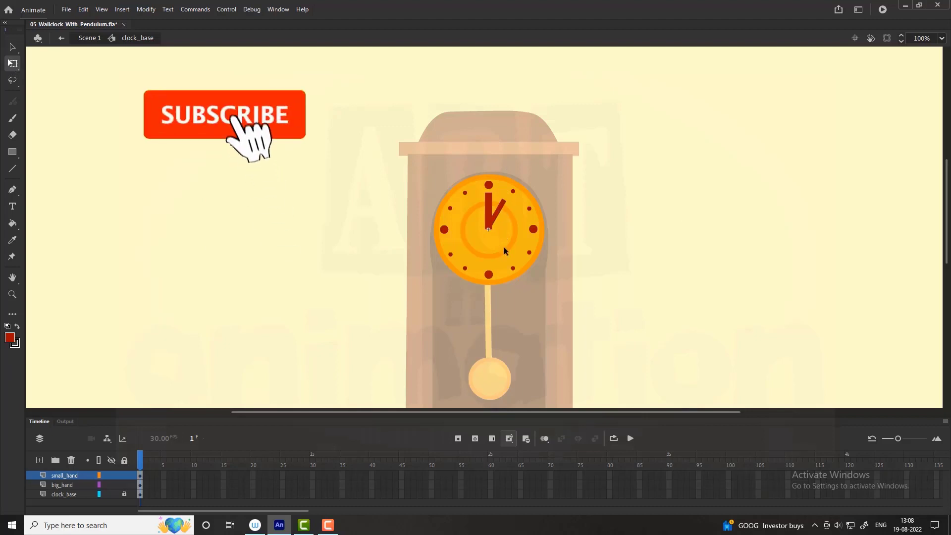
# - Add a second_hand layer and draw a thin vertical line beside the clock
pyautogui.click(39, 461)
pyautogui.doubleClick(78, 475)
pyautogui.write('seco')
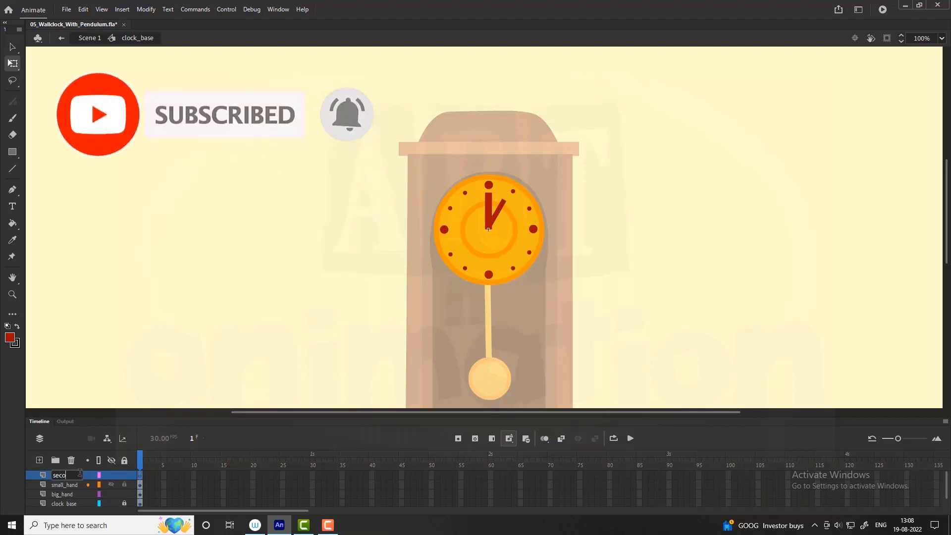
pyautogui.write('nd_h')
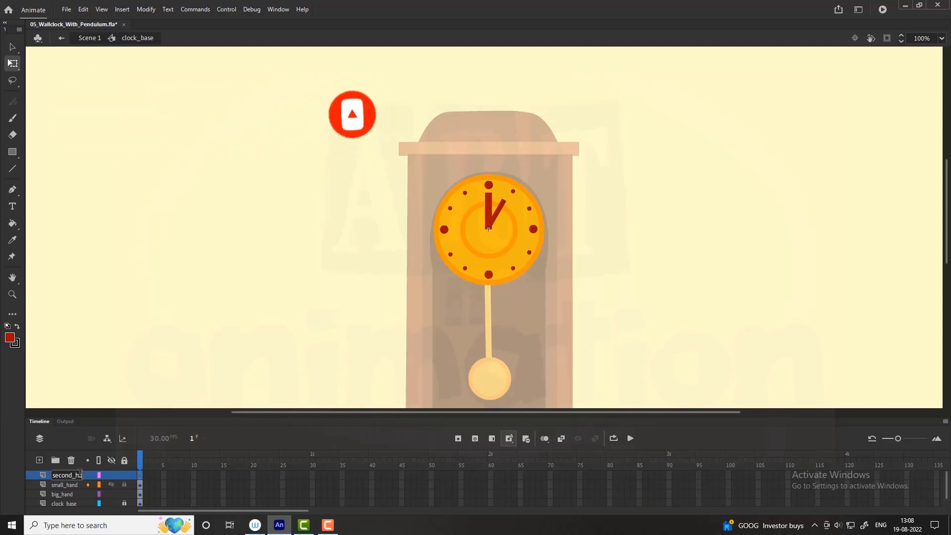
pyautogui.write('and')
pyautogui.press('Return')
pyautogui.press('n')
pyautogui.moveTo(624, 200); pyautogui.dragTo(624, 244)
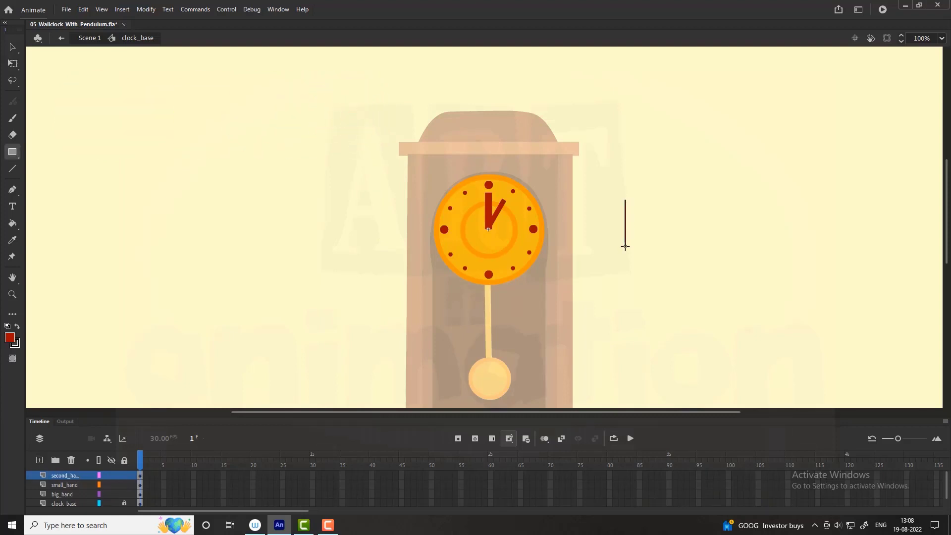
# - Convert the line to a second_hand symbol, centre it on the clock, and reselect its layer
pyautogui.press('v')
pyautogui.click(625, 223)
pyautogui.press('F8')
pyautogui.write('second_hand')
pyautogui.press('Return')
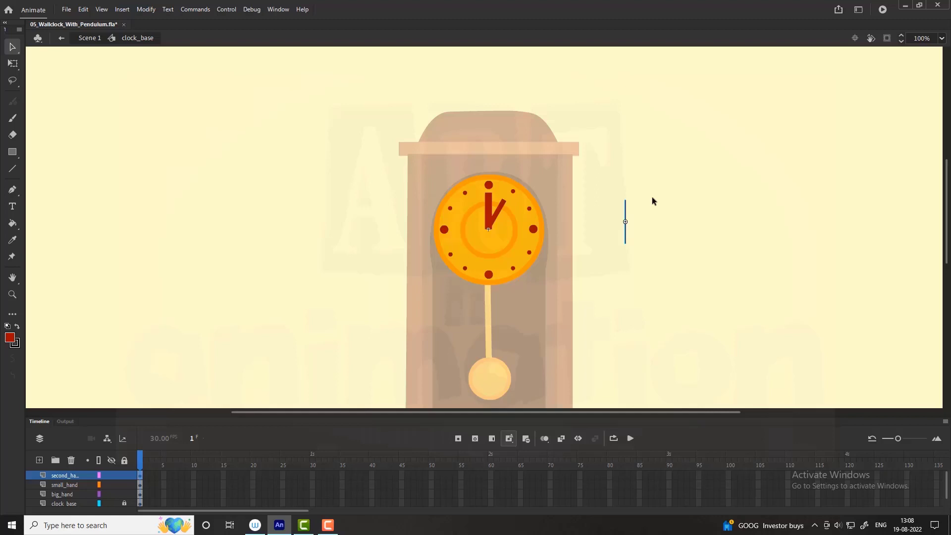
pyautogui.moveTo(626, 212); pyautogui.dragTo(491, 198)
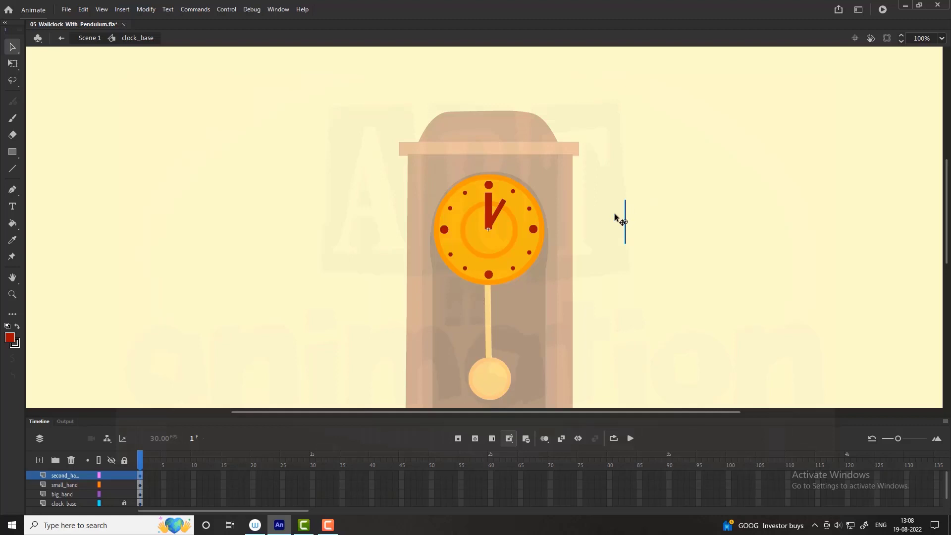
pyautogui.click(492, 203)
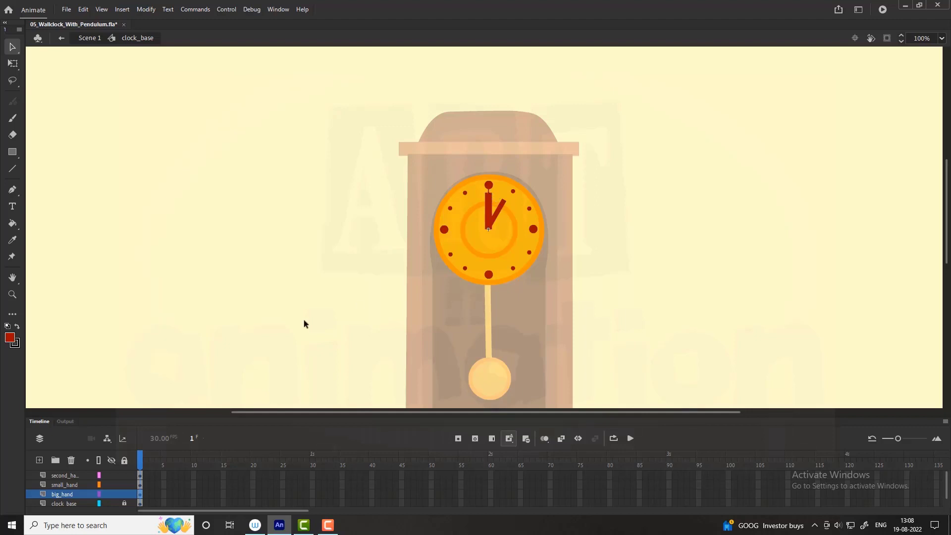
pyautogui.click(43, 475)
# - Add a layer named centre and draw a small red dot on the stage
pyautogui.click(39, 459)
pyautogui.write('centre')
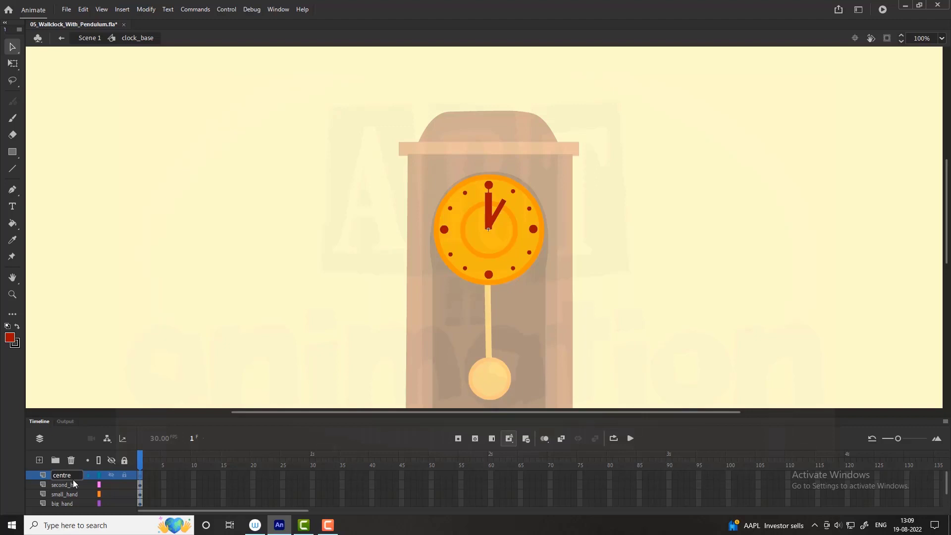
pyautogui.press('Return')
pyautogui.press('o')
pyautogui.moveTo(646, 223); pyautogui.dragTo(654, 231)
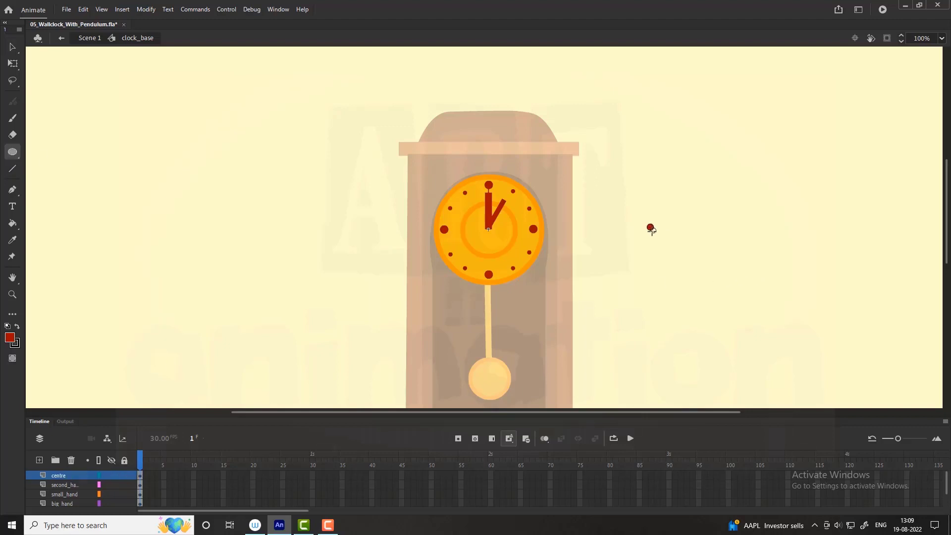
# - Move the red dot onto the clock centre and dismiss the Scale and Rotate dialog
pyautogui.press('v')
pyautogui.click(651, 230)
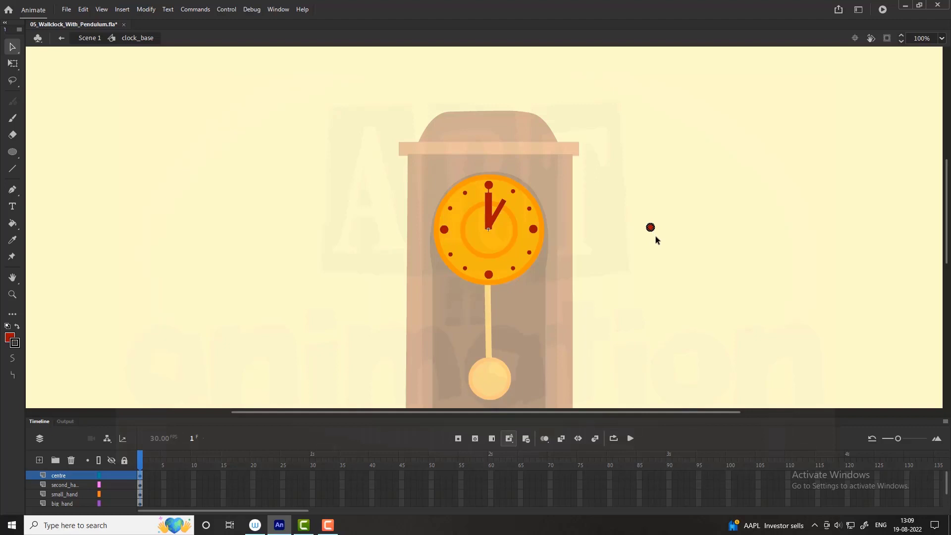
pyautogui.moveTo(651, 229); pyautogui.dragTo(488, 229)
pyautogui.hotkey('ctrl', 'alt', 's')
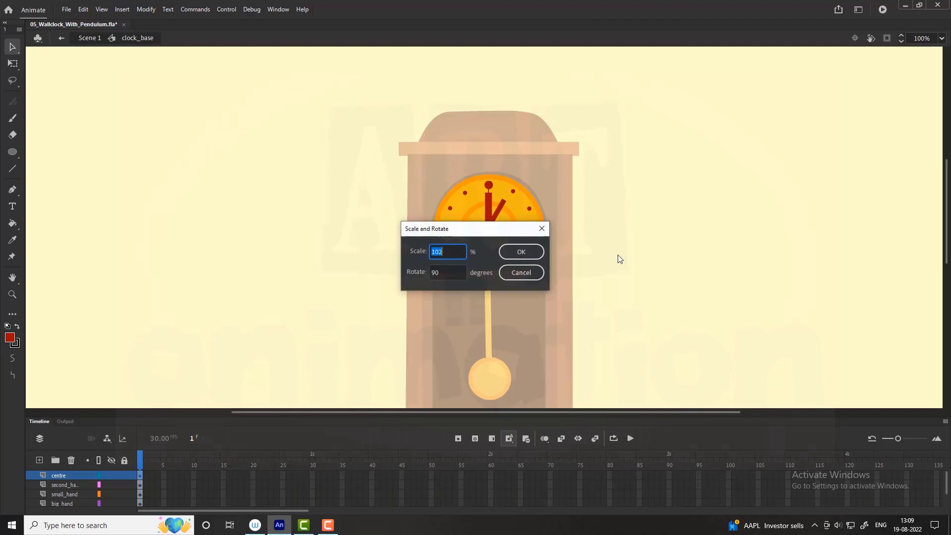
pyautogui.write('110')
pyautogui.write('1')
pyautogui.press('Return')
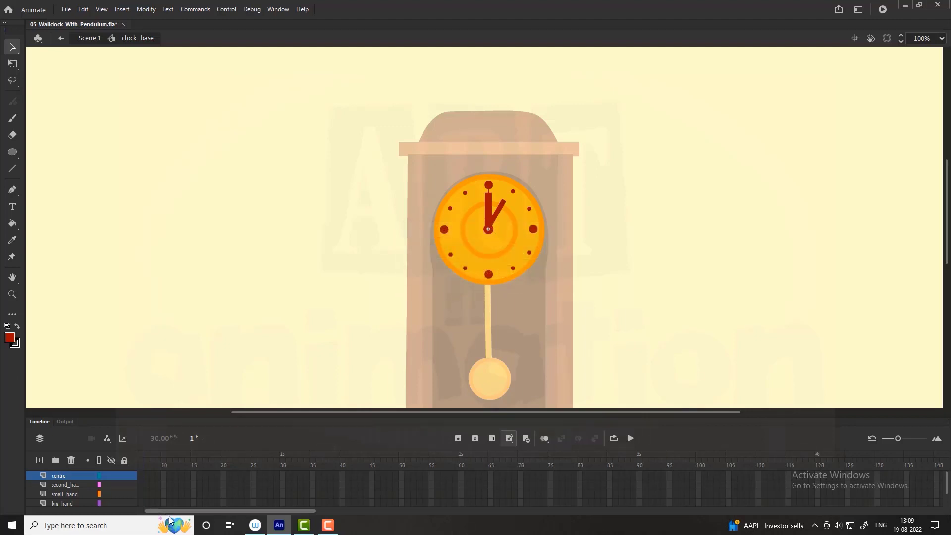
pyautogui.moveTo(162, 513)
pyautogui.mouseDown()
pyautogui.moveTo(179, 524)
pyautogui.moveTo(752, 459)
pyautogui.mouseUp()
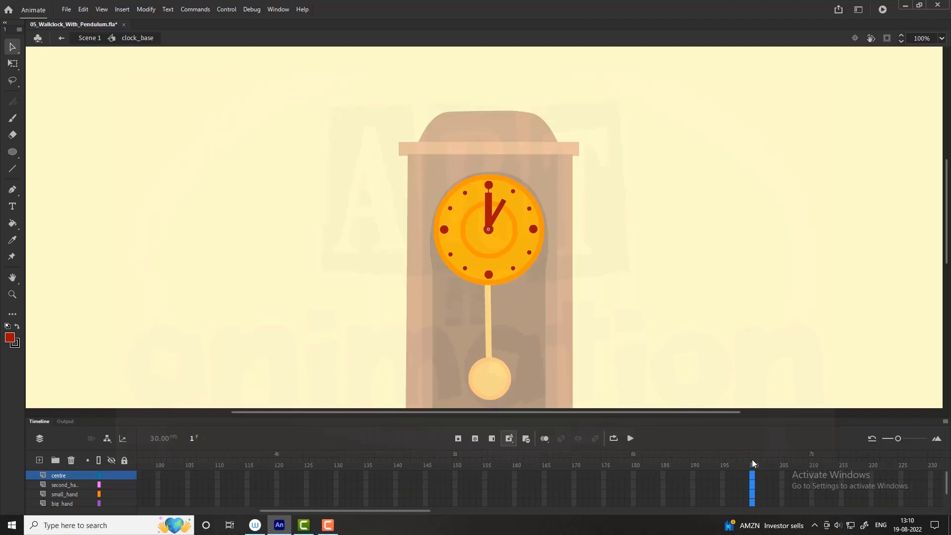
# - Insert frames so all clock layers extend to frame 200 (F5)
pyautogui.press('F5')
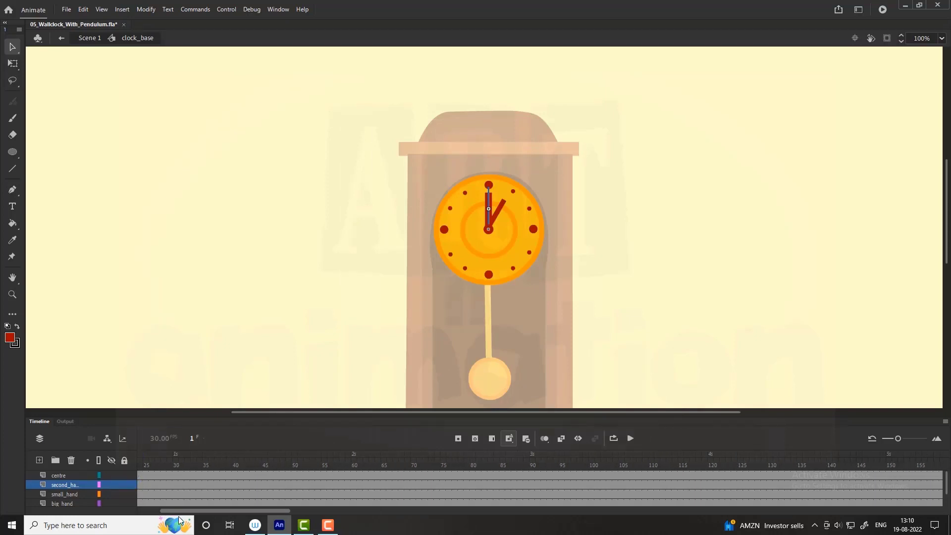
pyautogui.moveTo(149, 511); pyautogui.dragTo(248, 511)
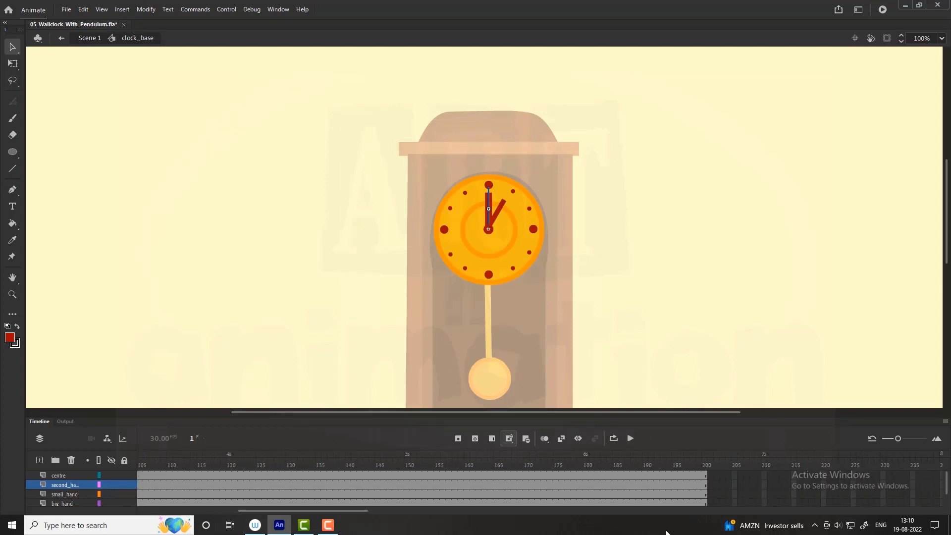
# - Add a frame-200 keyframe on second_hand and create a classic tween
pyautogui.click(705, 487)
pyautogui.press('F6')
pyautogui.rightClick(455, 485)
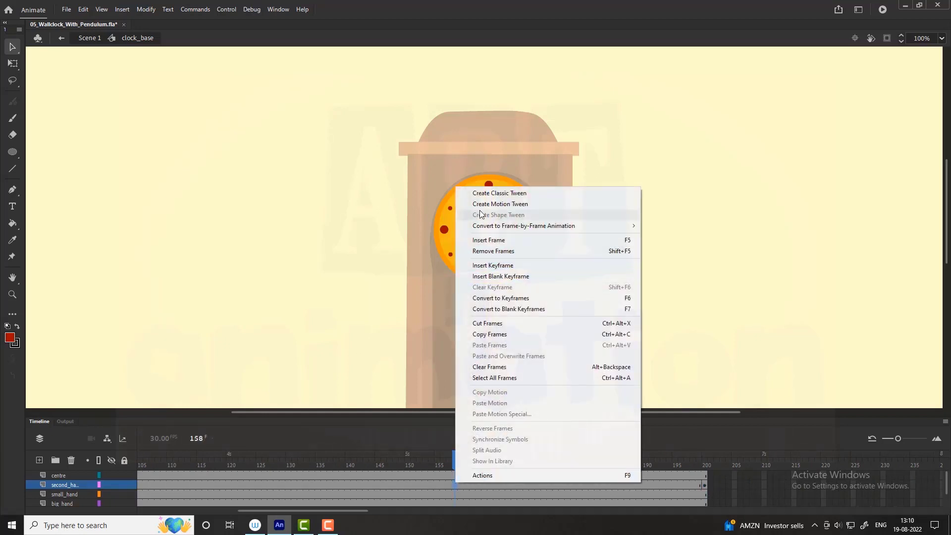
pyautogui.click(491, 191)
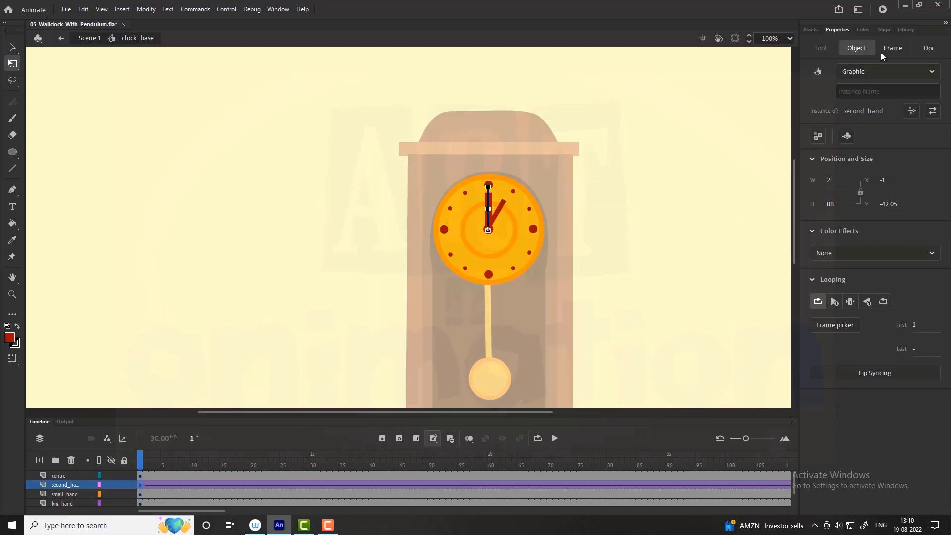
# - Set the second hand tween's rotation to Clockwise
pyautogui.click(894, 48)
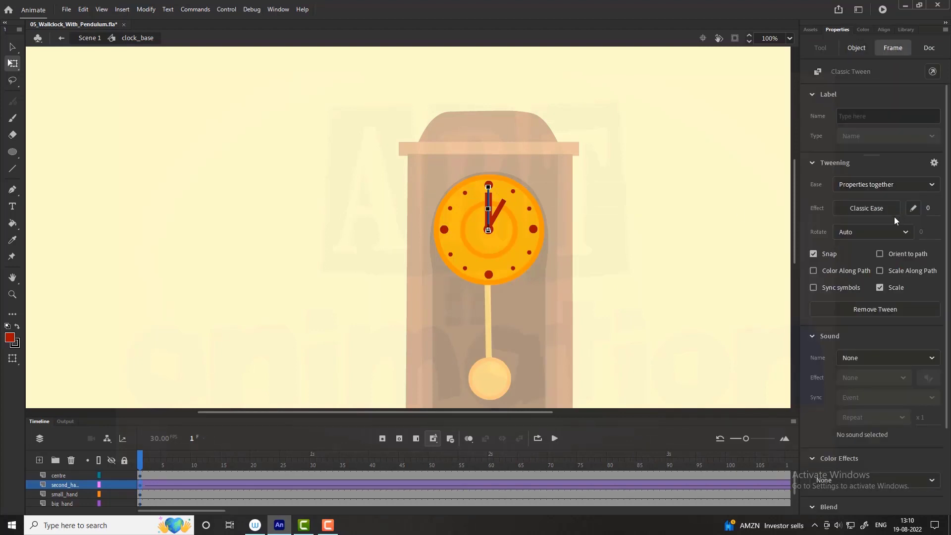
pyautogui.click(882, 230)
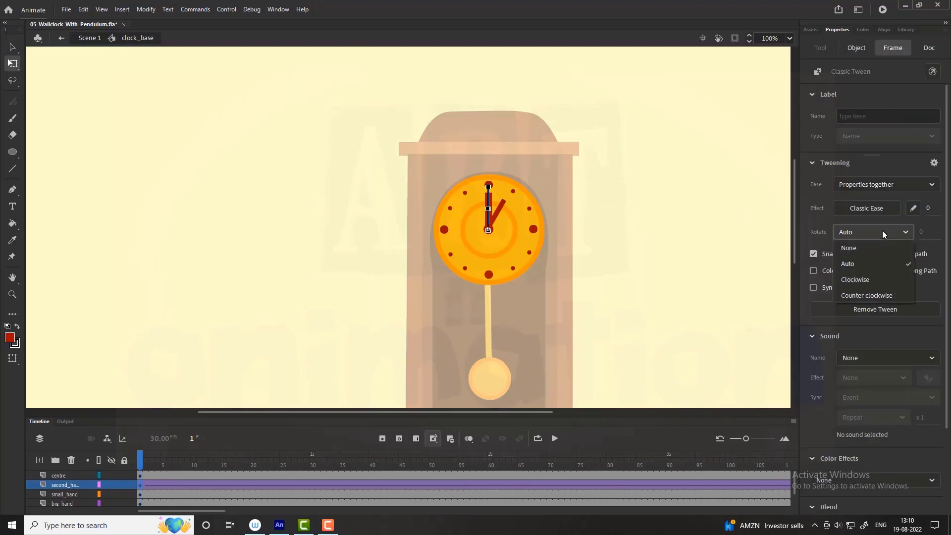
pyautogui.click(870, 279)
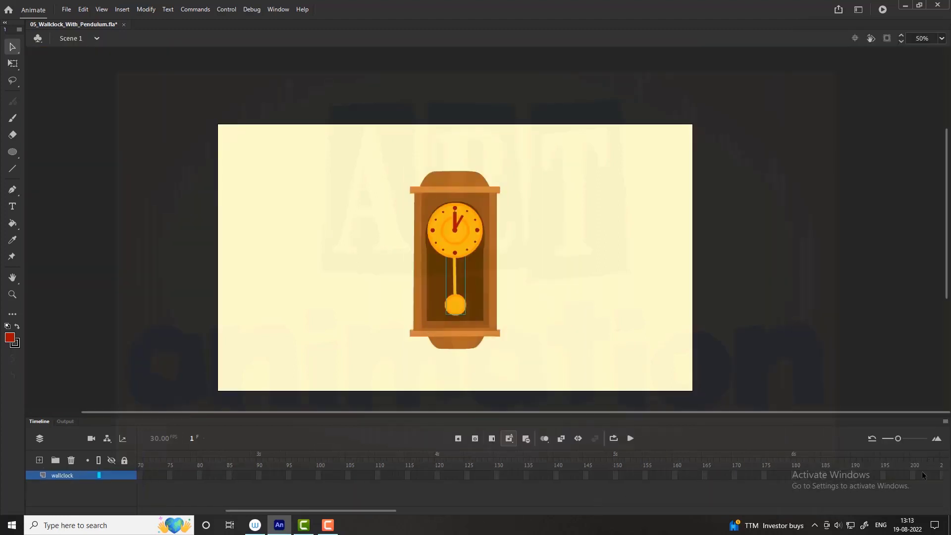
# - Extend the Scene 1 wallclock layer to frame 200 and test the movie as SWF
pyautogui.click(913, 477)
pyautogui.press('F5')
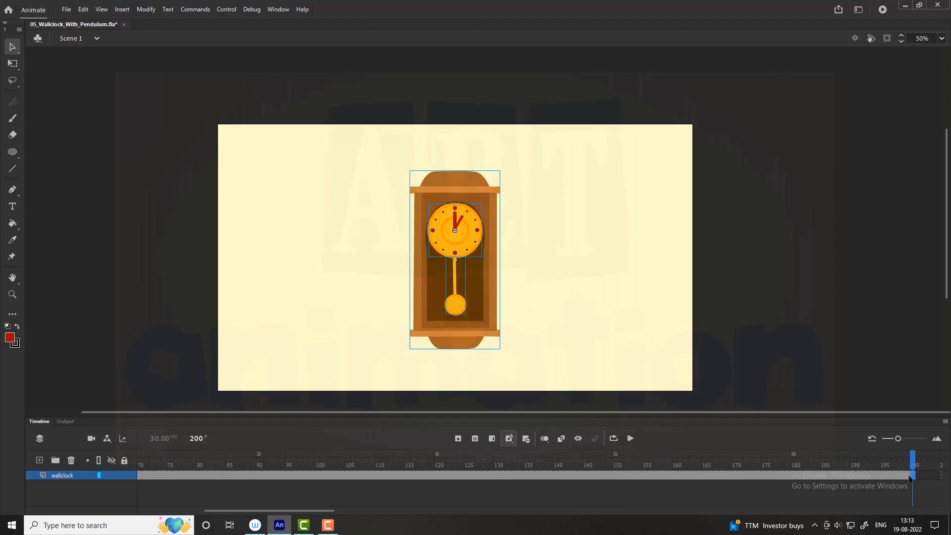
pyautogui.hotkey('ctrl', 'Return')
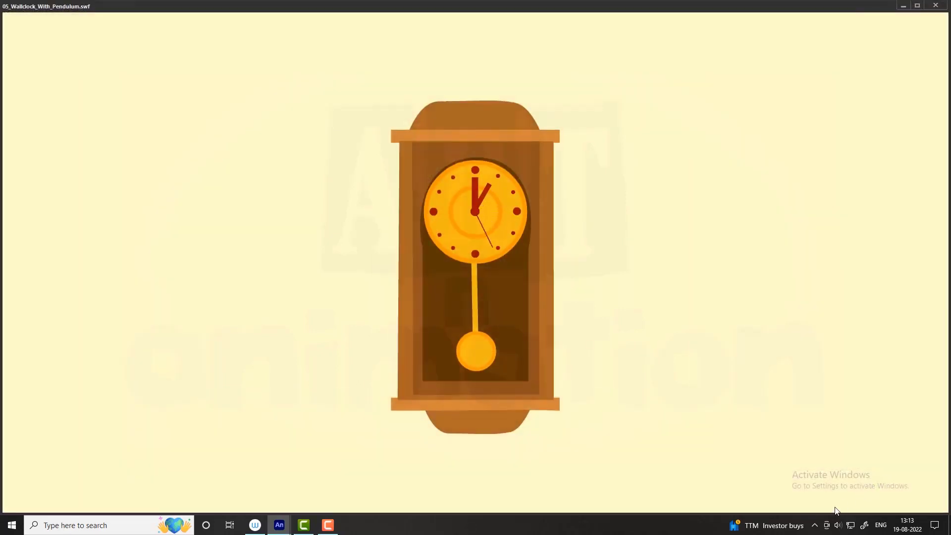
pyautogui.click(937, 7)
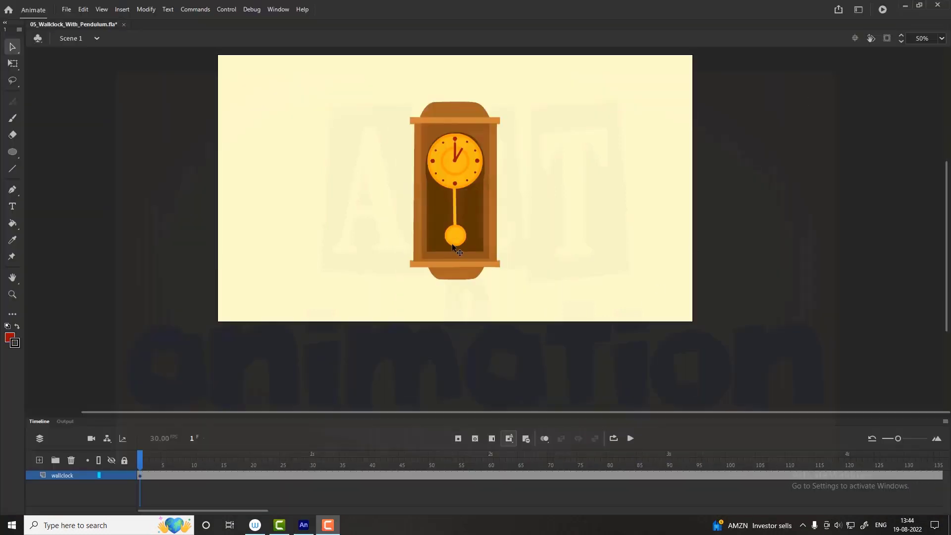
# - Convert the pendulum to a moving_pendulum symbol and add a keyframe at frame 60
pyautogui.click(452, 245)
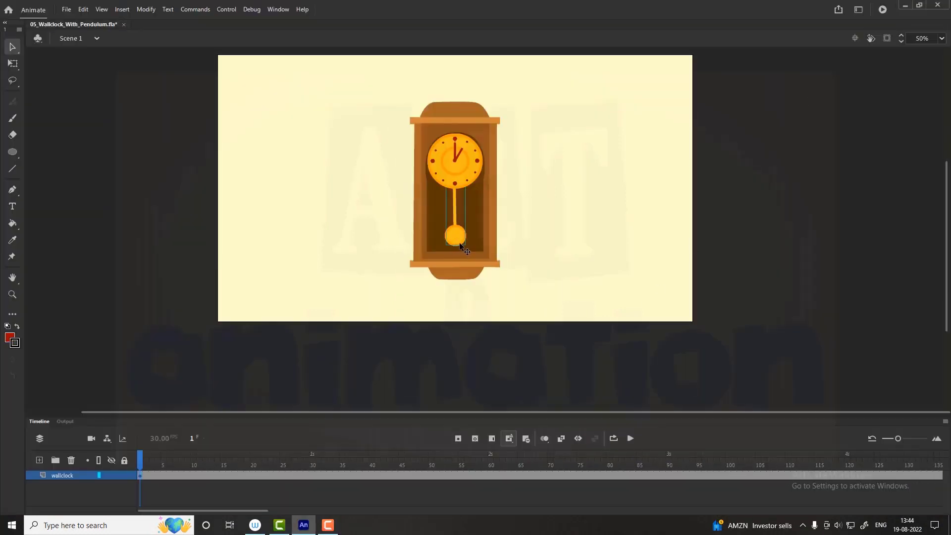
pyautogui.doubleClick(459, 236)
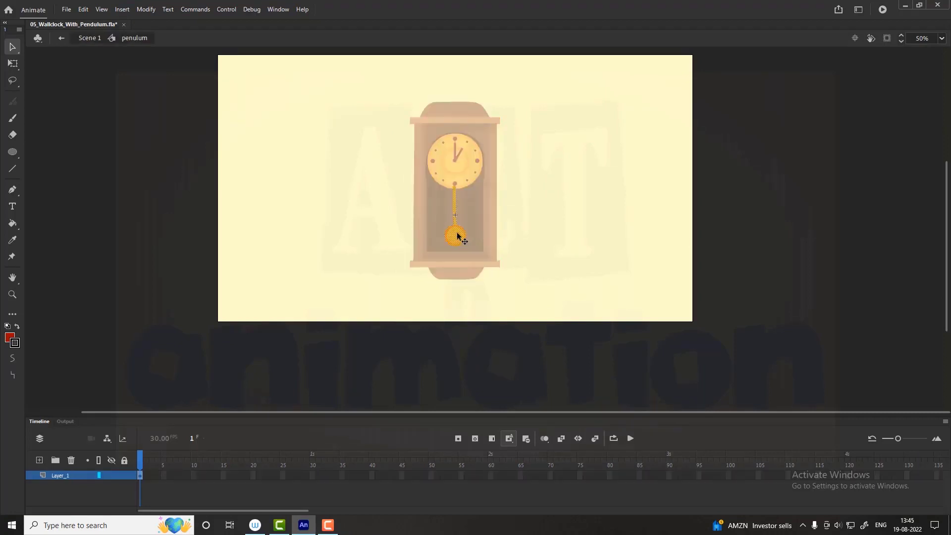
pyautogui.press('F8')
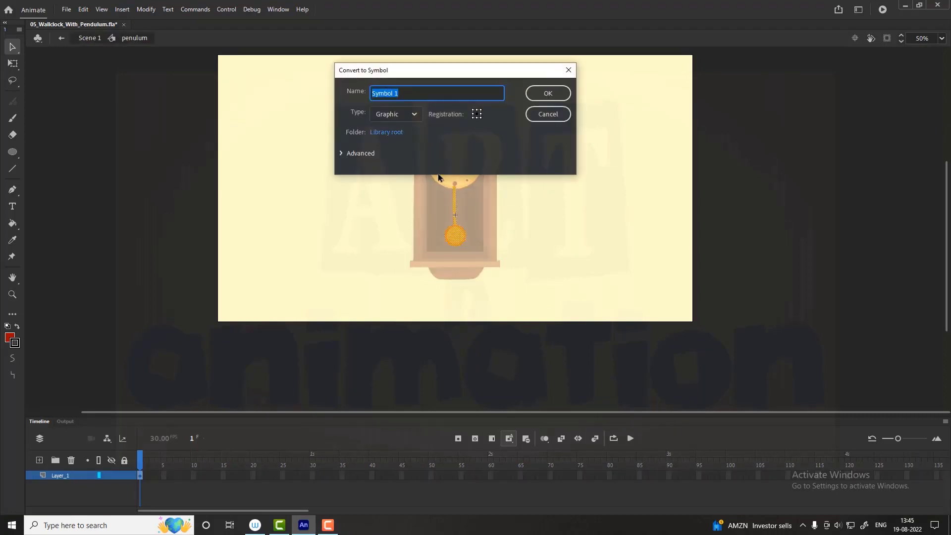
pyautogui.write('moving_pendulum')
pyautogui.click(546, 93)
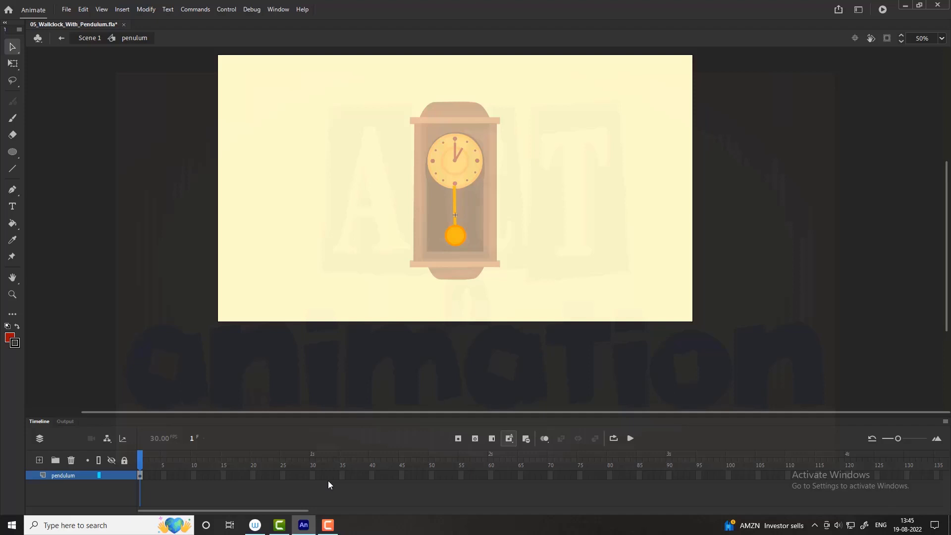
pyautogui.click(491, 476)
pyautogui.press('F6')
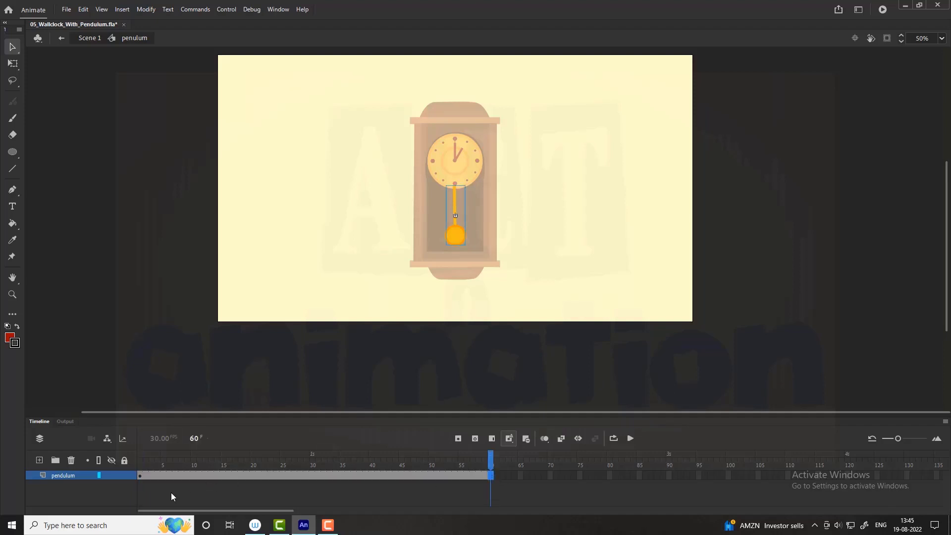
# - Rotate the pendulum so it swings right at frame 30
pyautogui.click(139, 475)
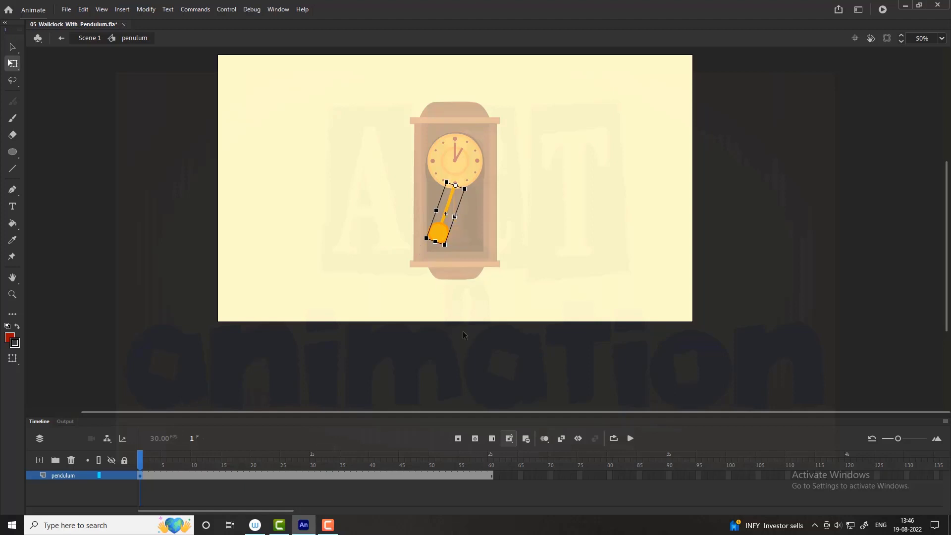
pyautogui.click(490, 476)
pyautogui.click(313, 476)
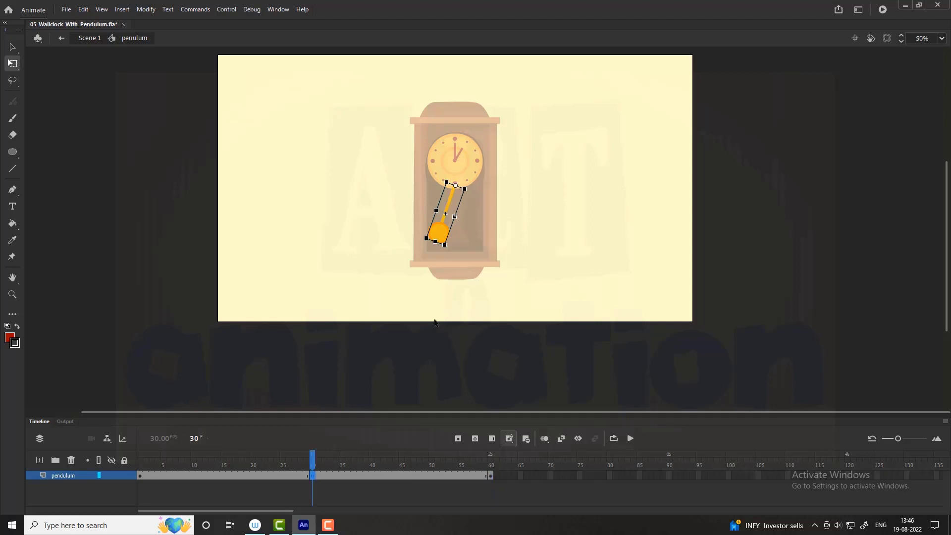
pyautogui.moveTo(450, 254); pyautogui.dragTo(498, 263)
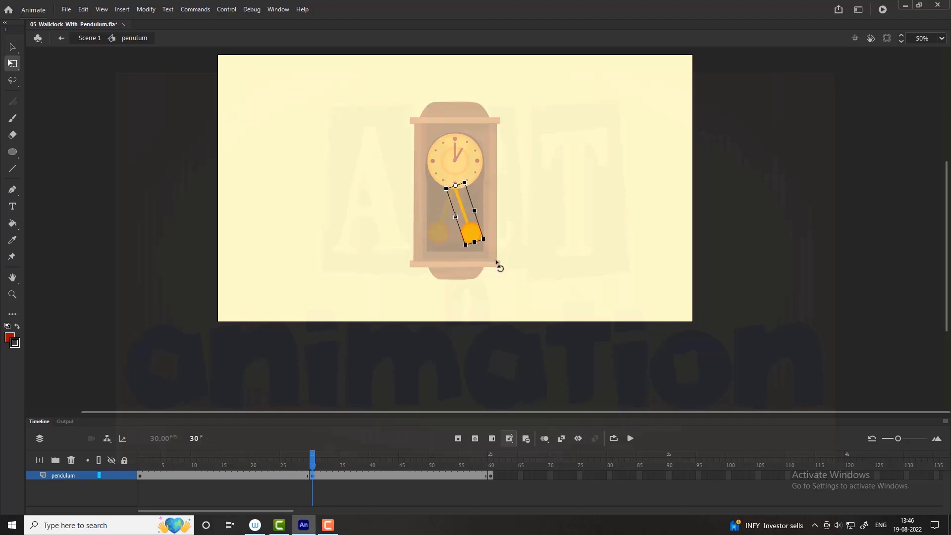
# - Apply classic tweens across the pendulum's frames 1–60
pyautogui.moveTo(248, 473); pyautogui.dragTo(328, 478)
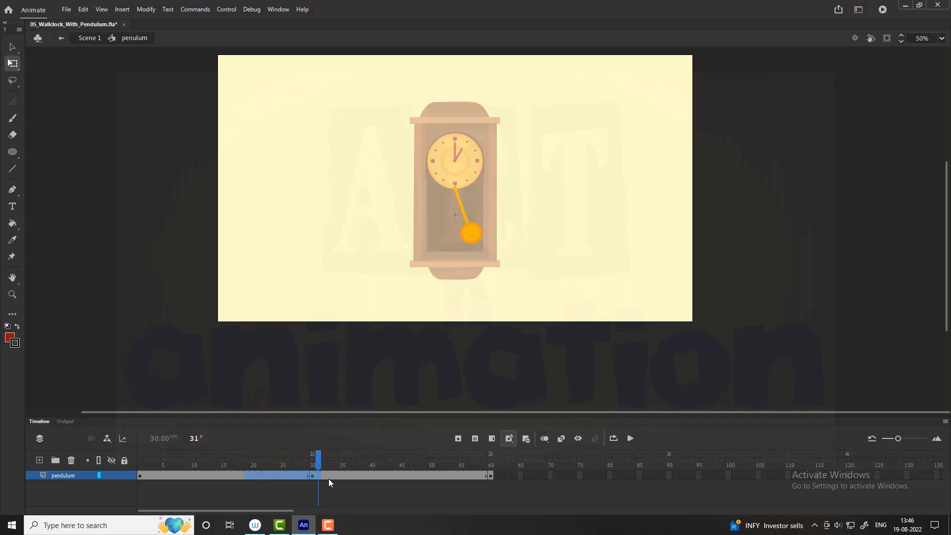
pyautogui.rightClick(340, 474)
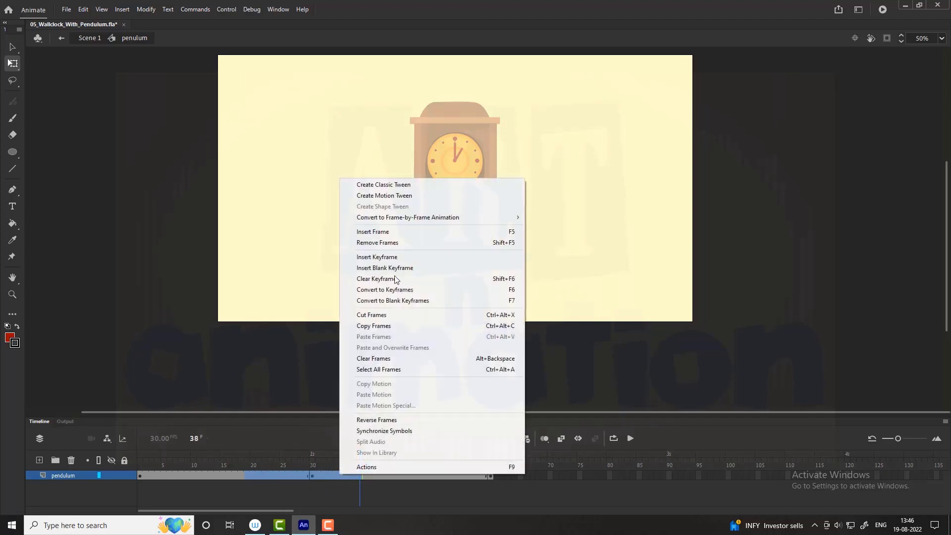
pyautogui.click(417, 185)
# - Preview the pendulum swing from frame 1 and rewind
pyautogui.click(135, 454)
pyautogui.press('Return')
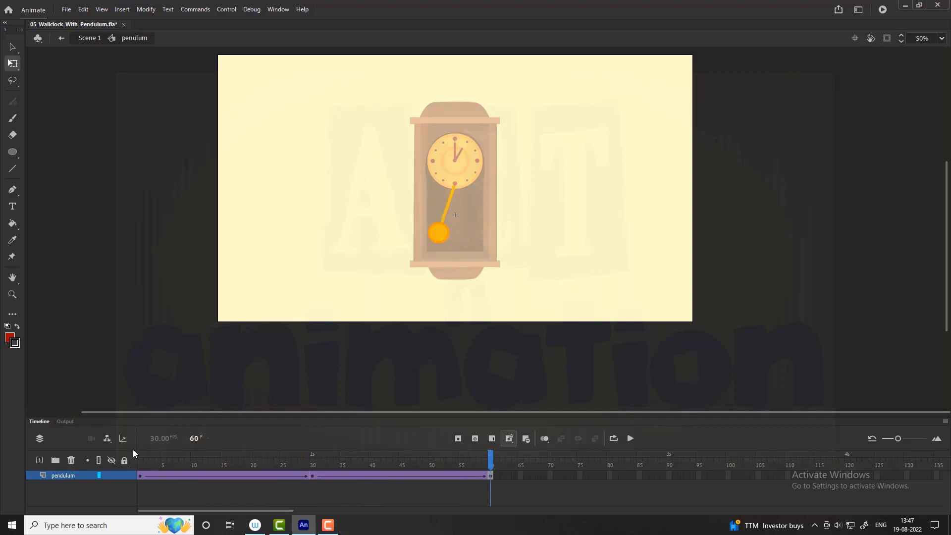
pyautogui.click(140, 456)
# - Give the first pendulum swing a custom ease-in-out S-curve, applied as My Ease 3
pyautogui.click(208, 476)
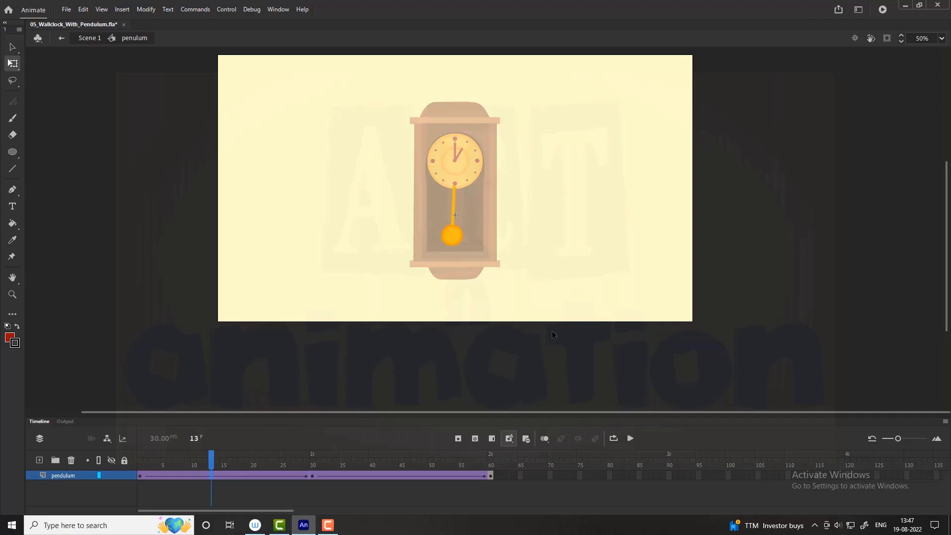
pyautogui.hotkey('ctrl', 'F3')
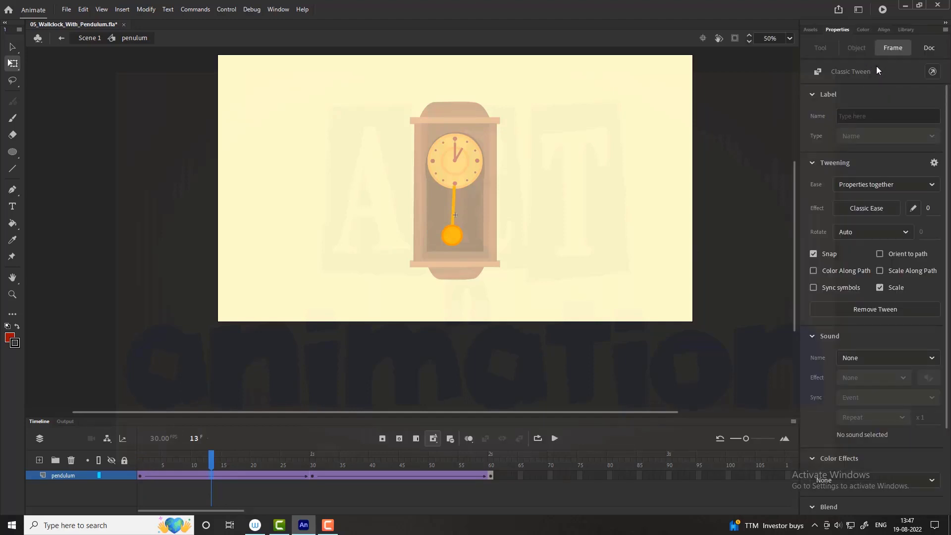
pyautogui.click(912, 211)
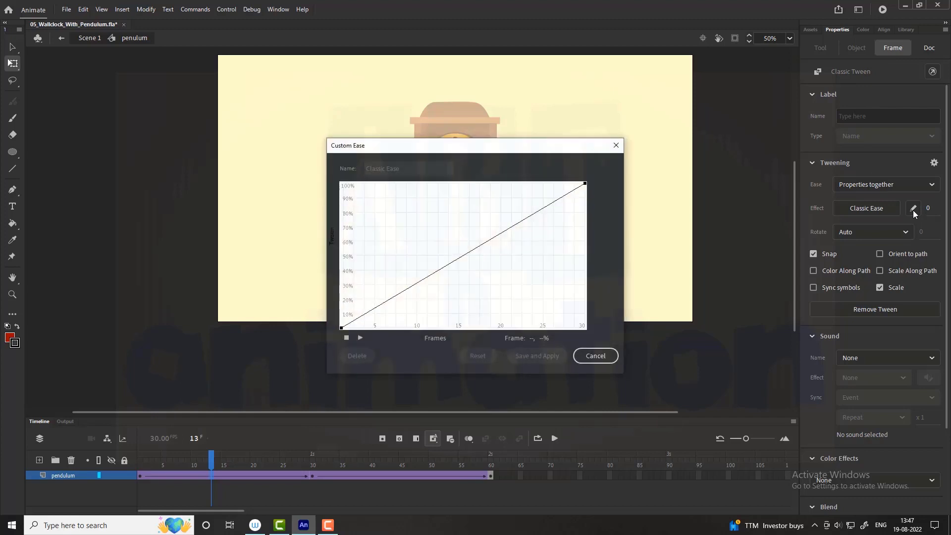
pyautogui.click(341, 327)
pyautogui.moveTo(422, 283); pyautogui.dragTo(442, 328)
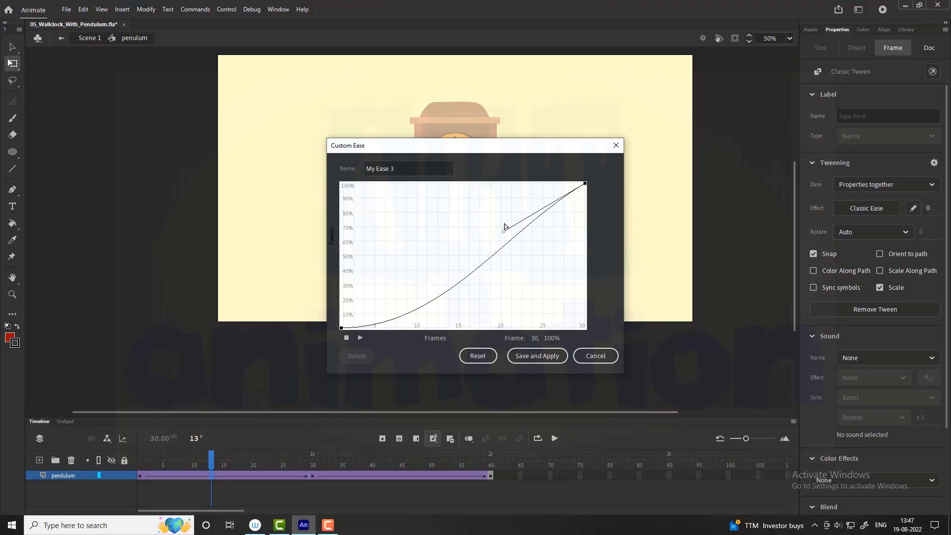
pyautogui.moveTo(586, 187); pyautogui.dragTo(471, 183)
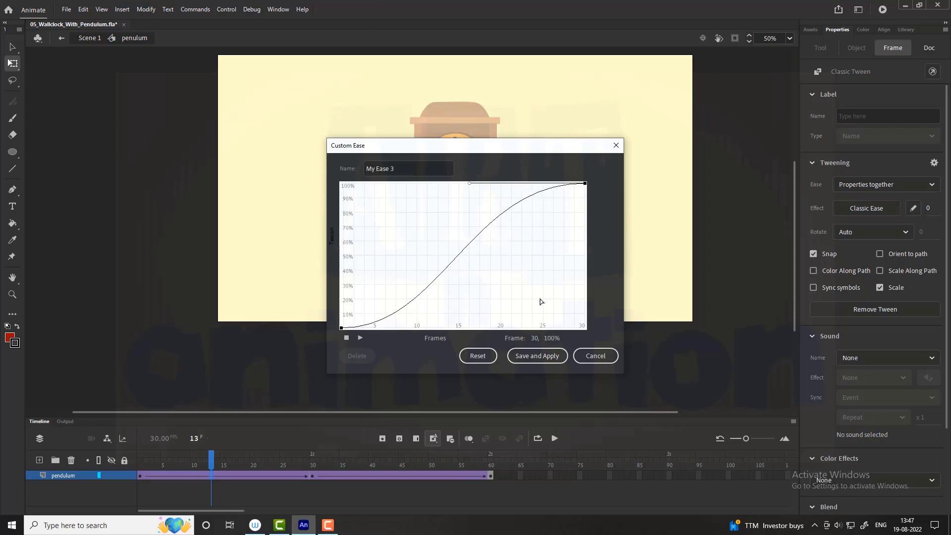
pyautogui.click(546, 356)
# - Shape an ease-in-out S-curve for the second pendulum swing at frame 43
pyautogui.click(389, 476)
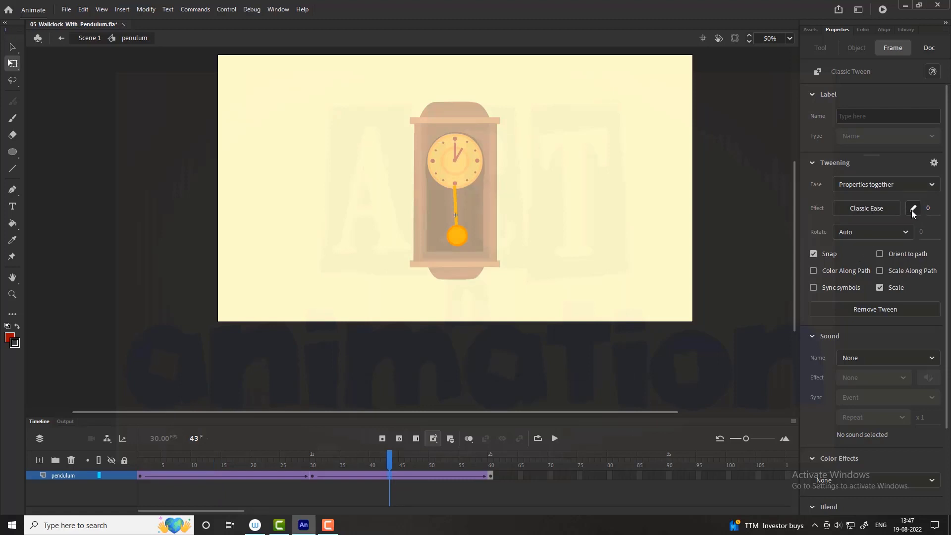
pyautogui.click(913, 208)
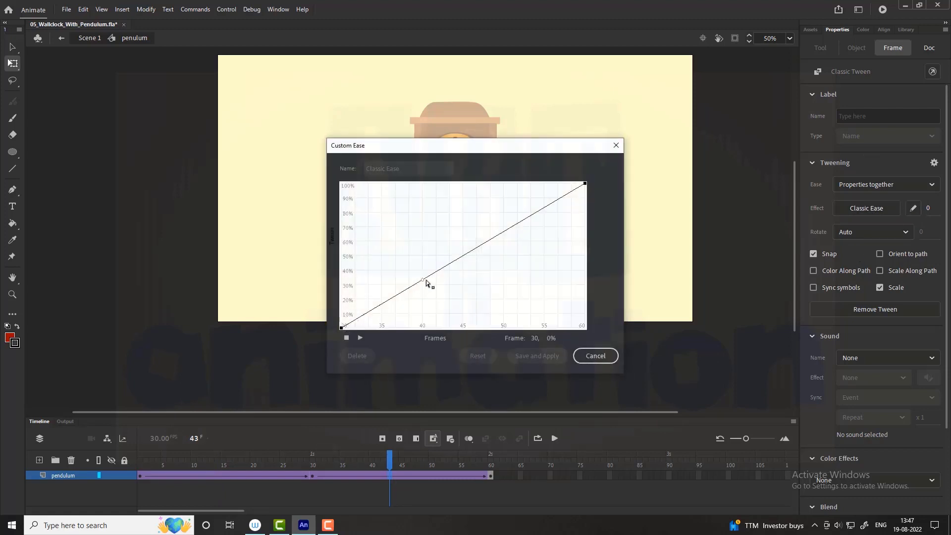
pyautogui.moveTo(425, 282); pyautogui.dragTo(436, 328)
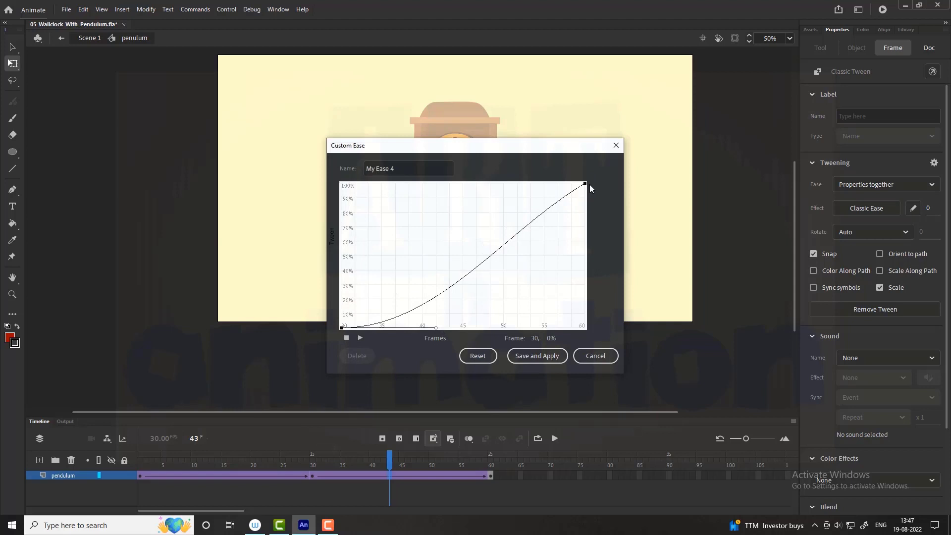
pyautogui.moveTo(584, 183)
pyautogui.mouseDown()
pyautogui.moveTo(489, 210)
pyautogui.moveTo(484, 183)
pyautogui.mouseUp()
# - Apply My Ease 4 to the second swing, return to Scene 1, and test the SWF
pyautogui.click(539, 356)
pyautogui.doubleClick(155, 135)
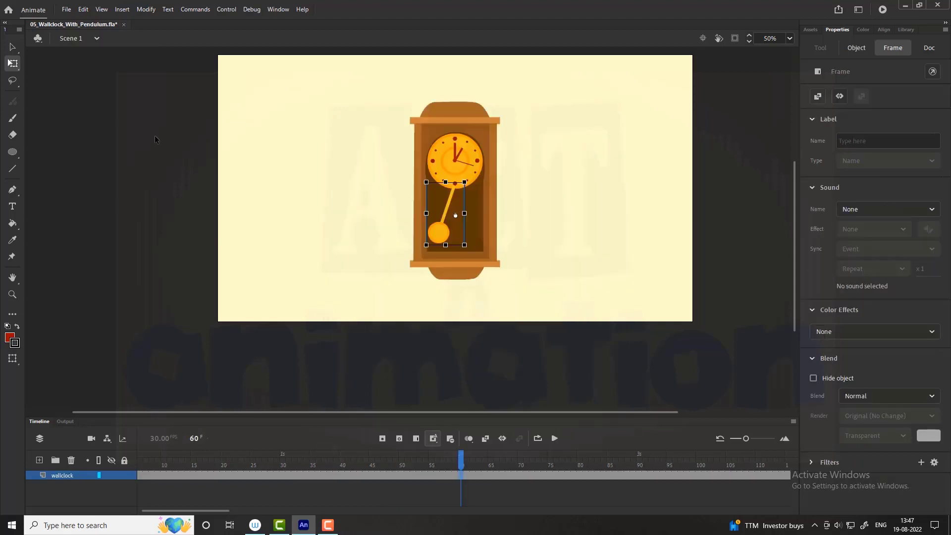
pyautogui.hotkey('ctrl', 'Return')
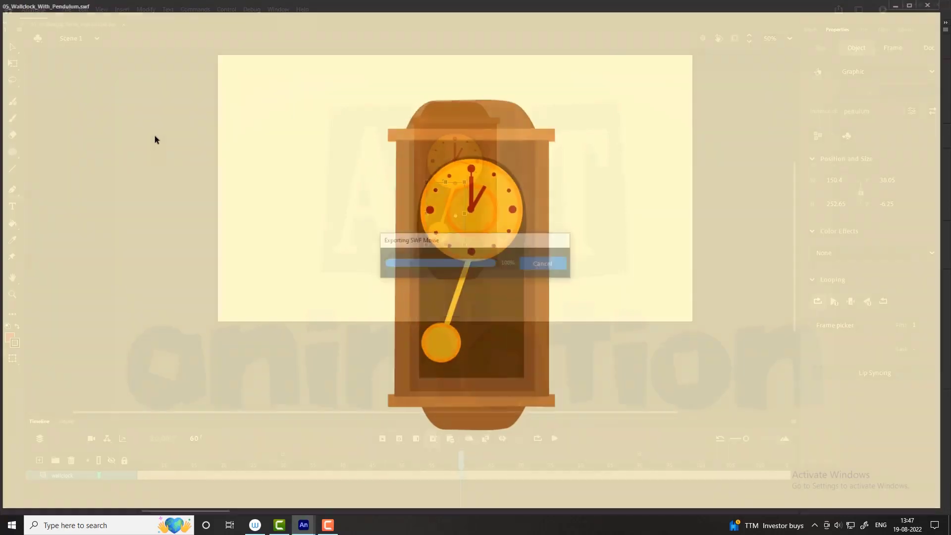